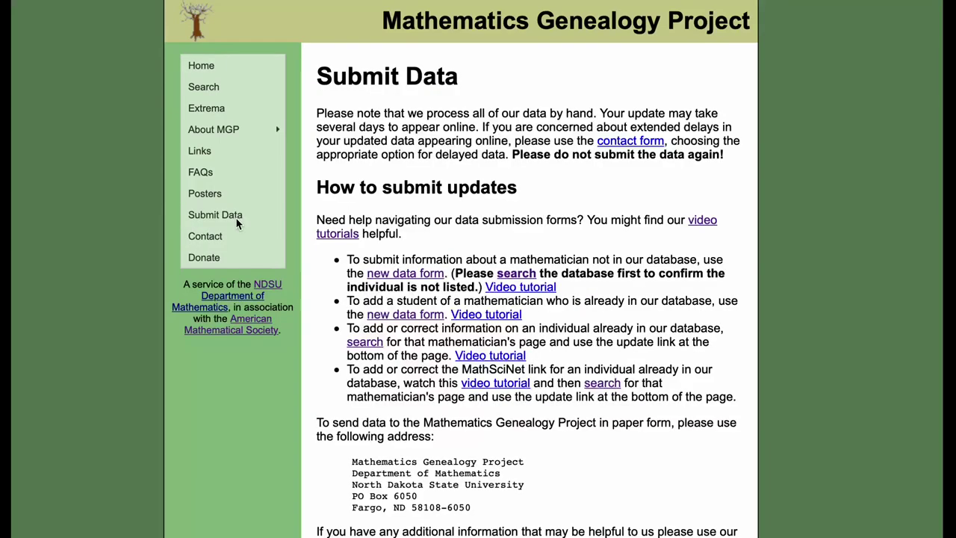
- Scroll through the advisor's record page and its table of 13 students
{"action": "scroll", "coordinate": [383, 410], "scroll_direction": "down", "scroll_amount": 2}
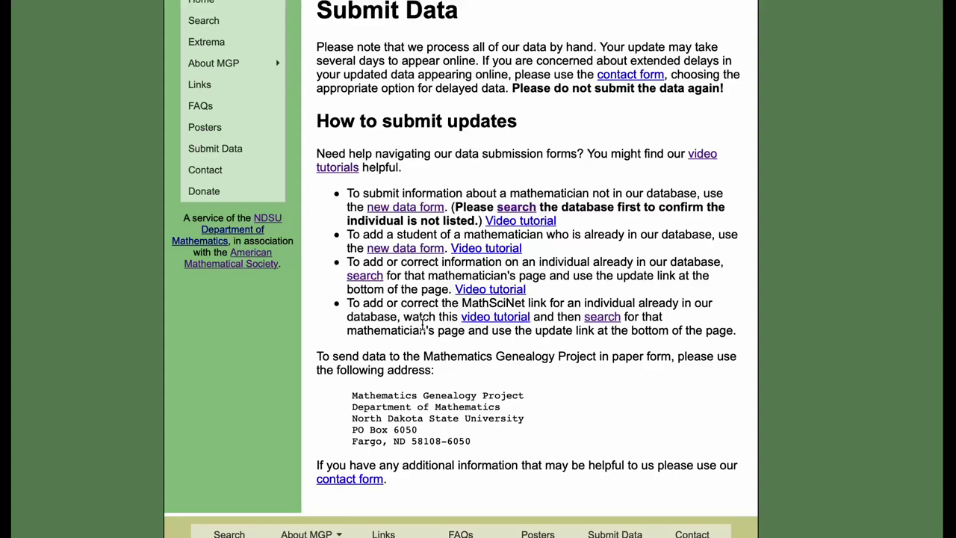
{"action": "scroll", "coordinate": [390, 83], "scroll_direction": "up", "scroll_amount": 1}
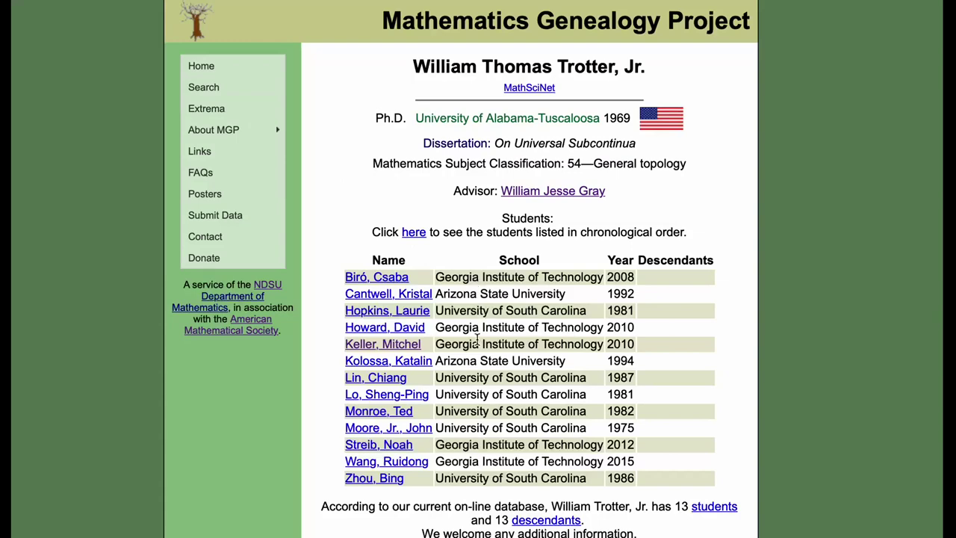
- Open the student's 2010 Georgia Tech Ph.D. record, then its update form
{"action": "left_click", "coordinate": [396, 346]}
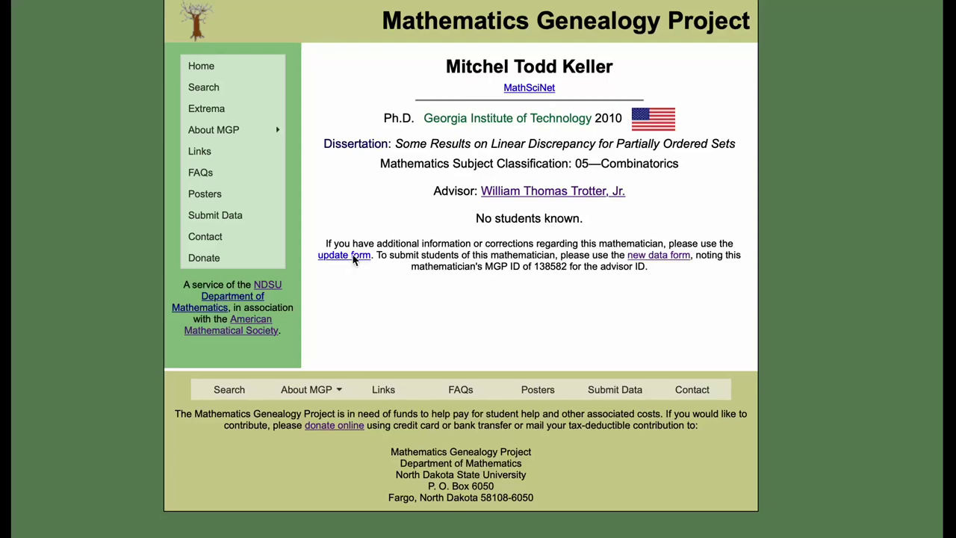
{"action": "left_click", "coordinate": [354, 257]}
- Enter the submitter's name and pick the saved e-mail address from autofill
{"action": "scroll", "coordinate": [442, 337], "scroll_direction": "down", "scroll_amount": 3}
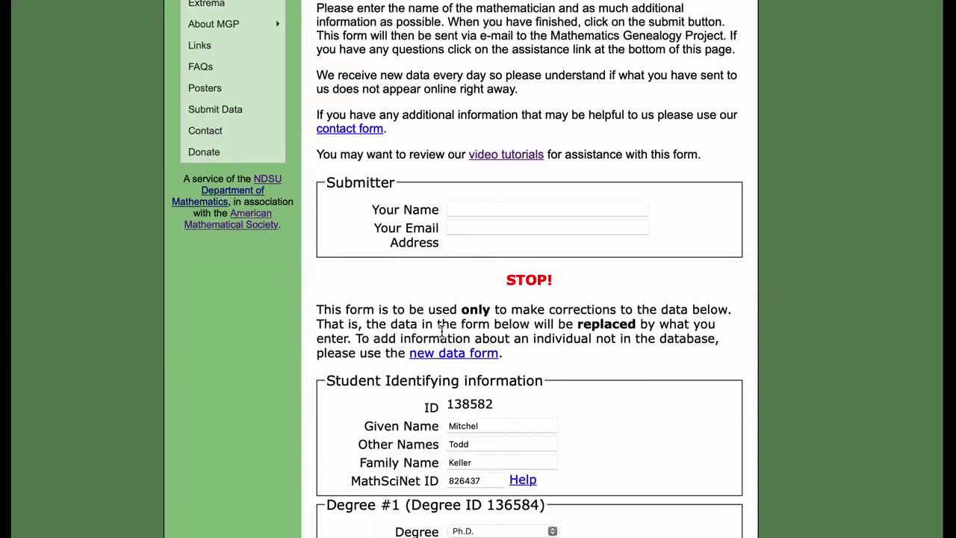
{"action": "left_click", "coordinate": [486, 213]}
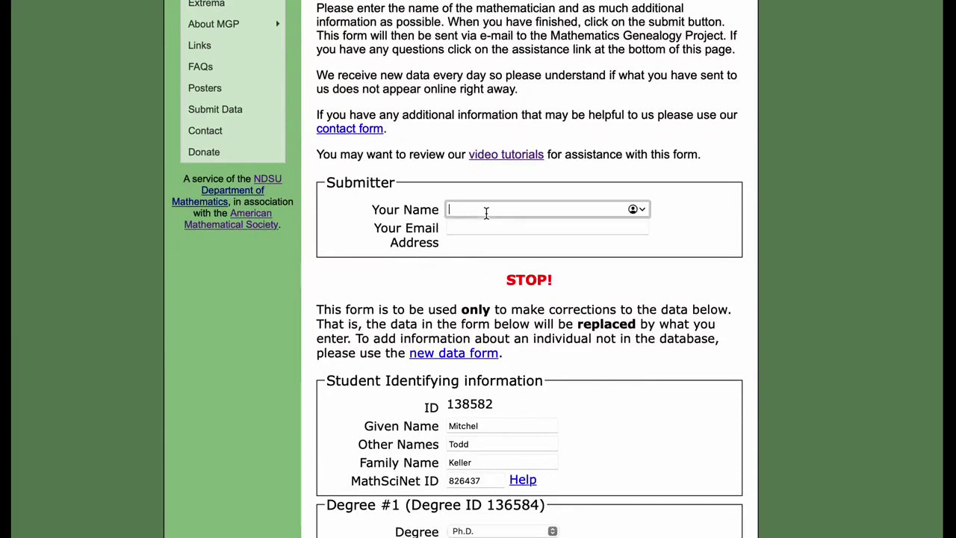
{"action": "type", "text": "Mitch Keller"}
{"action": "left_click", "coordinate": [403, 279]}
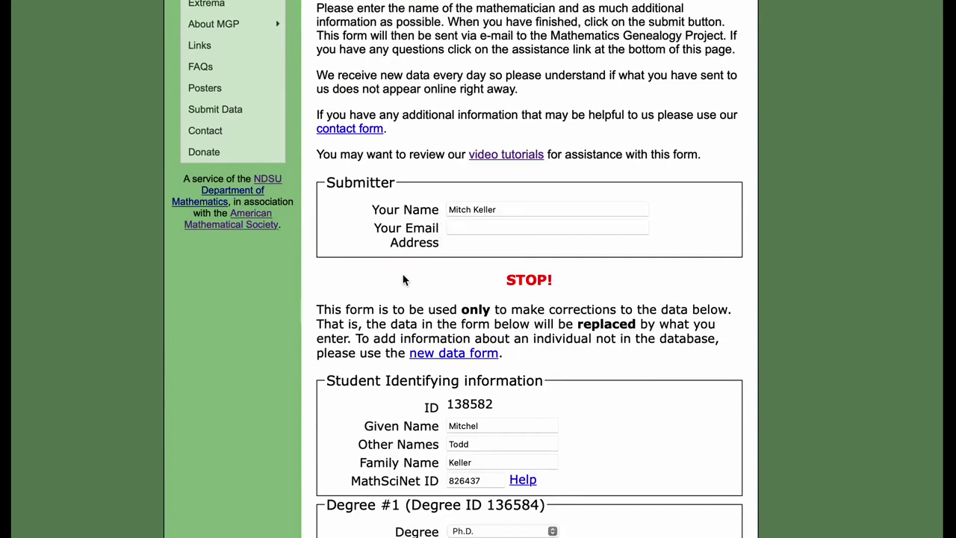
{"action": "left_click", "coordinate": [479, 229]}
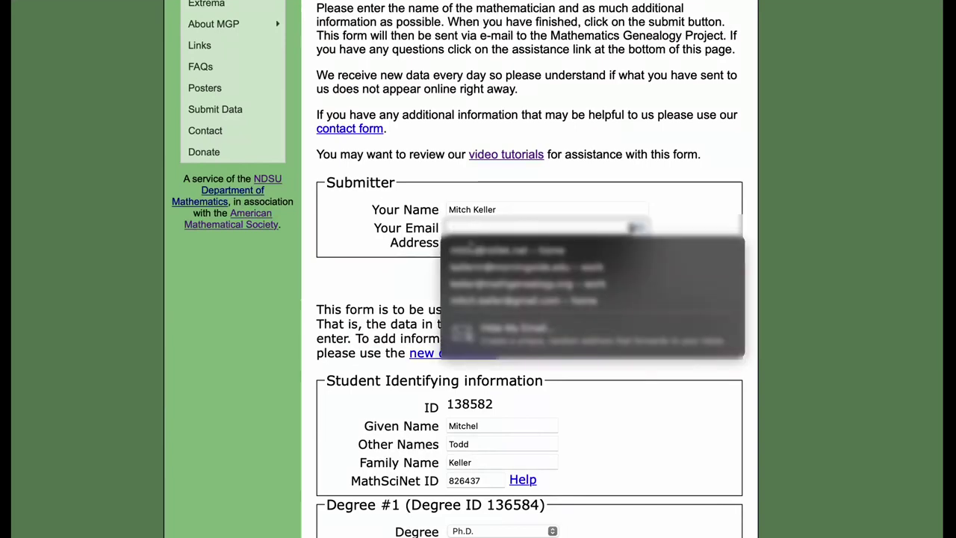
{"action": "left_click", "coordinate": [492, 285]}
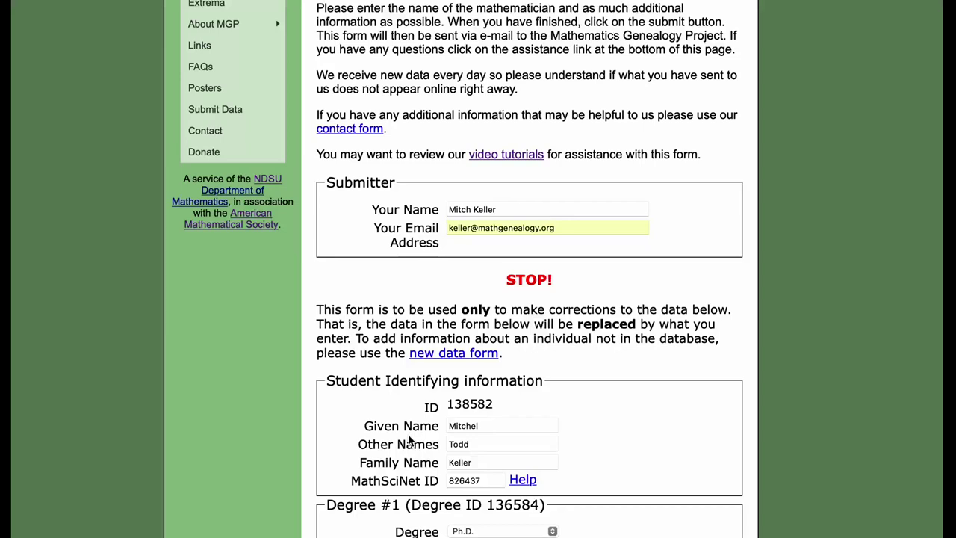
- Change the degree year to 2012 and the subject class to 06 Order, lattices, ordered algebraic structures
{"action": "scroll", "coordinate": [409, 441], "scroll_direction": "down", "scroll_amount": 8}
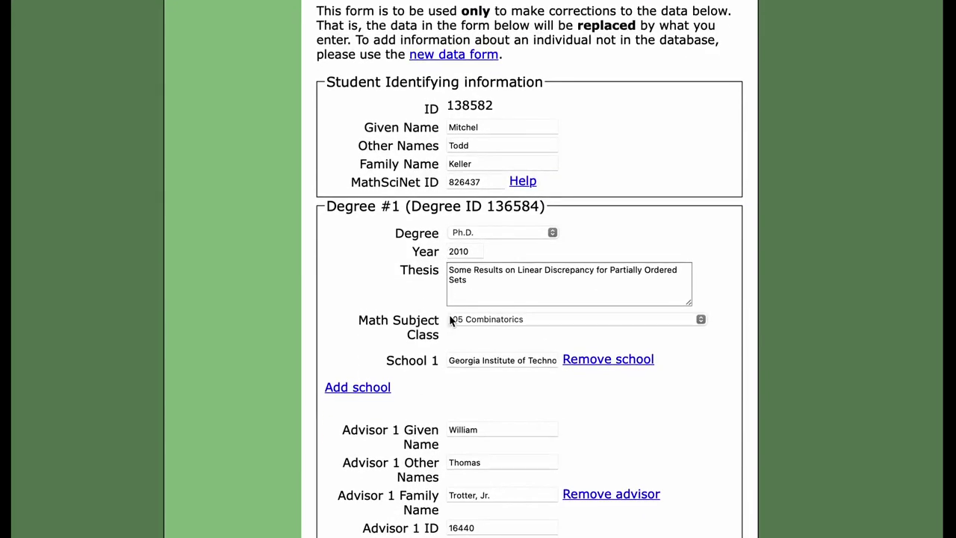
{"action": "left_click", "coordinate": [478, 252]}
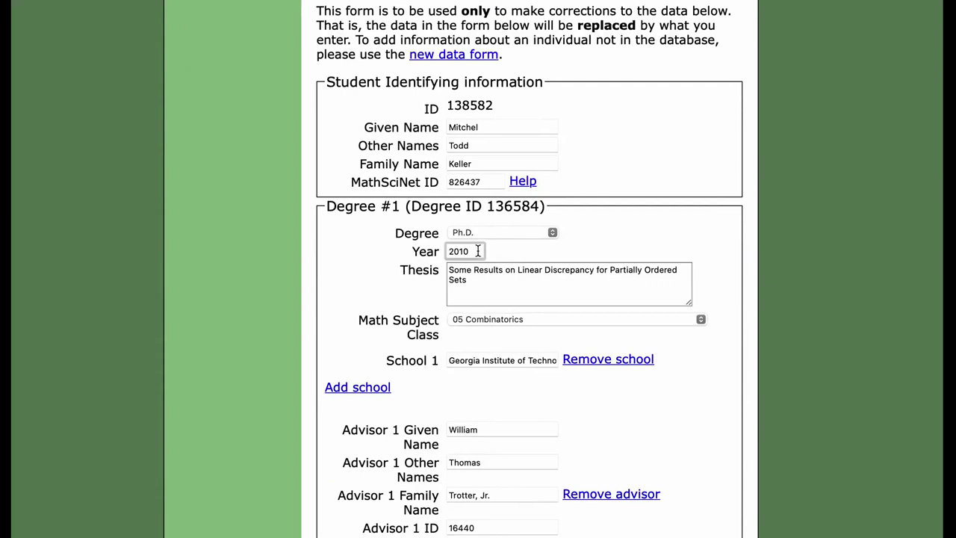
{"action": "key", "text": "BackSpace"}
{"action": "type", "text": "2"}
{"action": "left_click", "coordinate": [385, 313]}
{"action": "scroll", "coordinate": [421, 342], "scroll_direction": "down", "scroll_amount": 3}
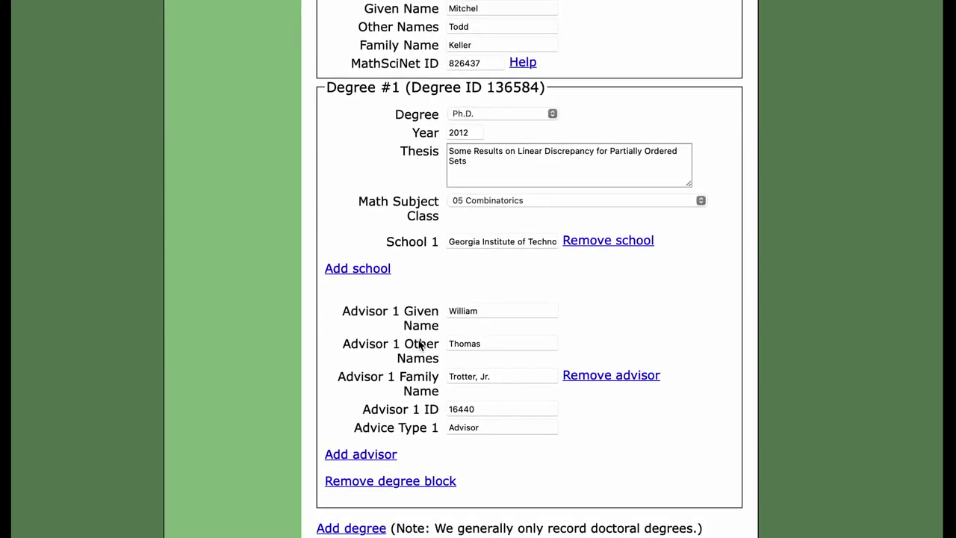
{"action": "left_click", "coordinate": [506, 200]}
{"action": "left_click", "coordinate": [504, 210]}
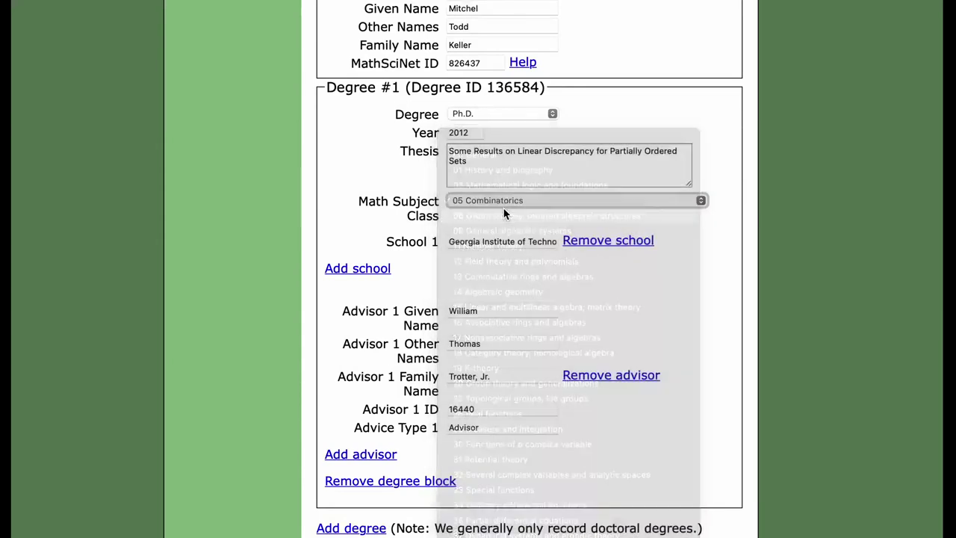
- Add a second advisor and fill in the advisor's given and family names
{"action": "scroll", "coordinate": [417, 262], "scroll_direction": "down", "scroll_amount": 2}
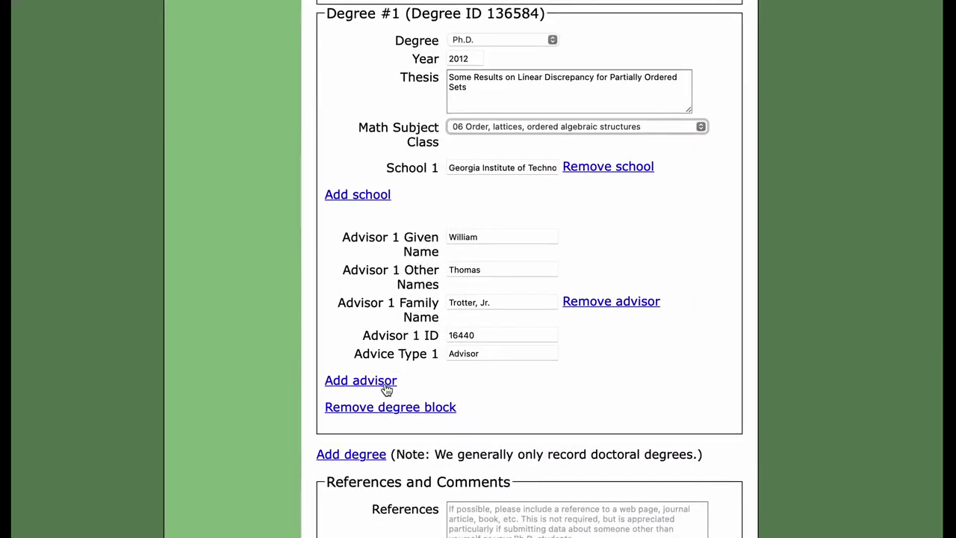
{"action": "left_click", "coordinate": [387, 382]}
{"action": "scroll", "coordinate": [418, 395], "scroll_direction": "down", "scroll_amount": 1}
{"action": "left_click", "coordinate": [477, 333]}
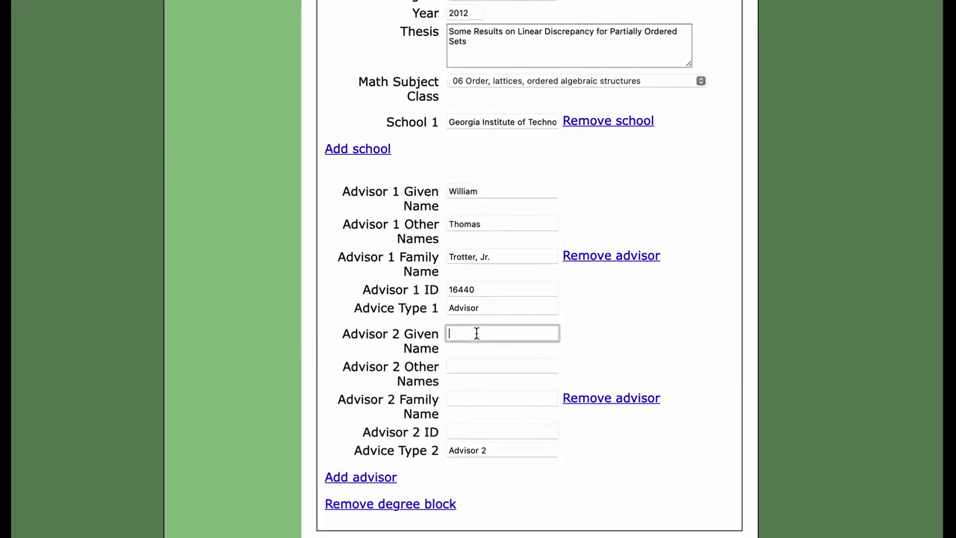
{"action": "type", "text": "Prasad"}
{"action": "key", "text": "Tab"}
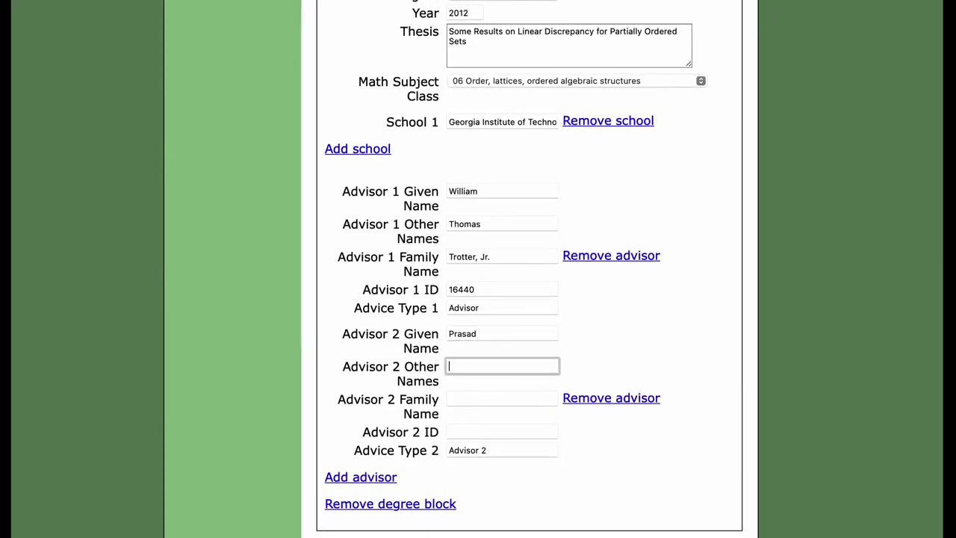
{"action": "key", "text": "Tab"}
{"action": "type", "text": "Tetali"}
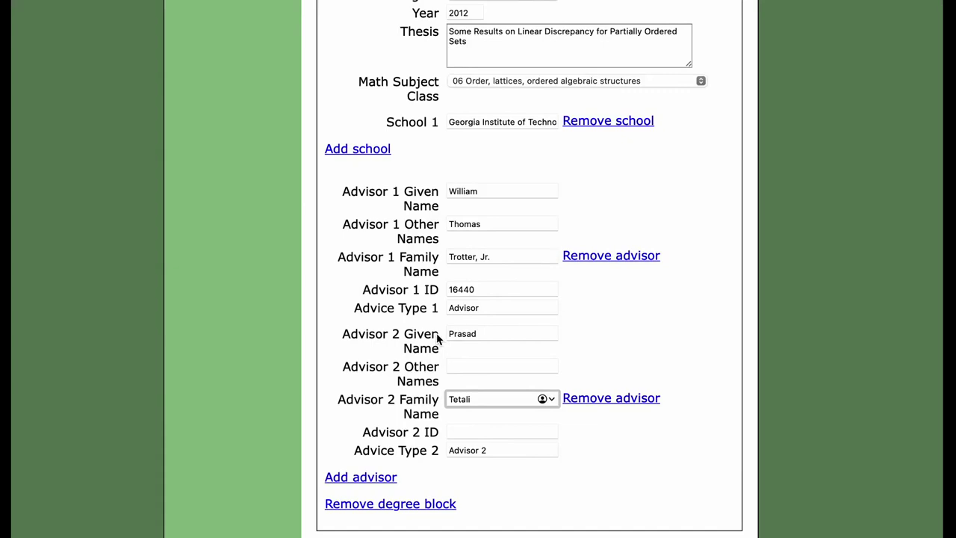
{"action": "left_click", "coordinate": [408, 373]}
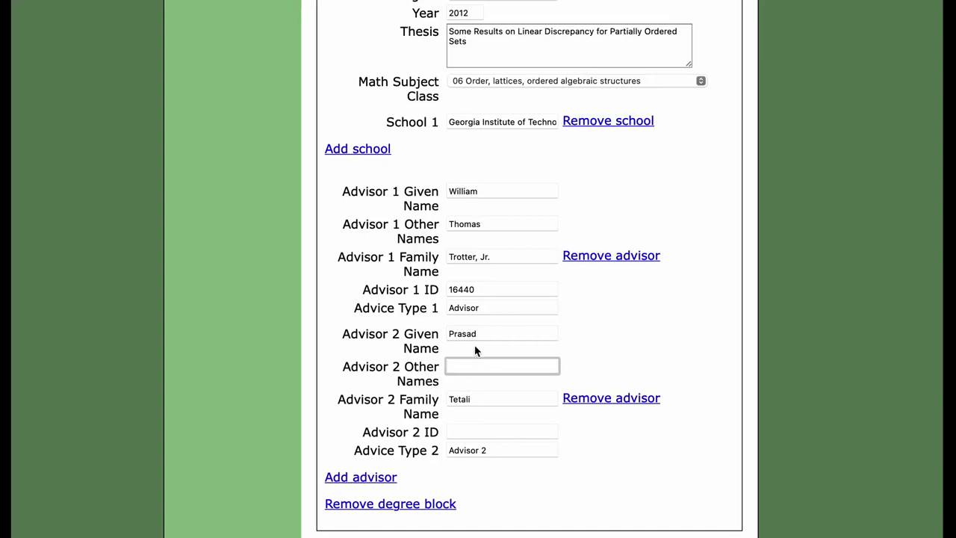
{"action": "scroll", "coordinate": [463, 396], "scroll_direction": "down", "scroll_amount": 5}
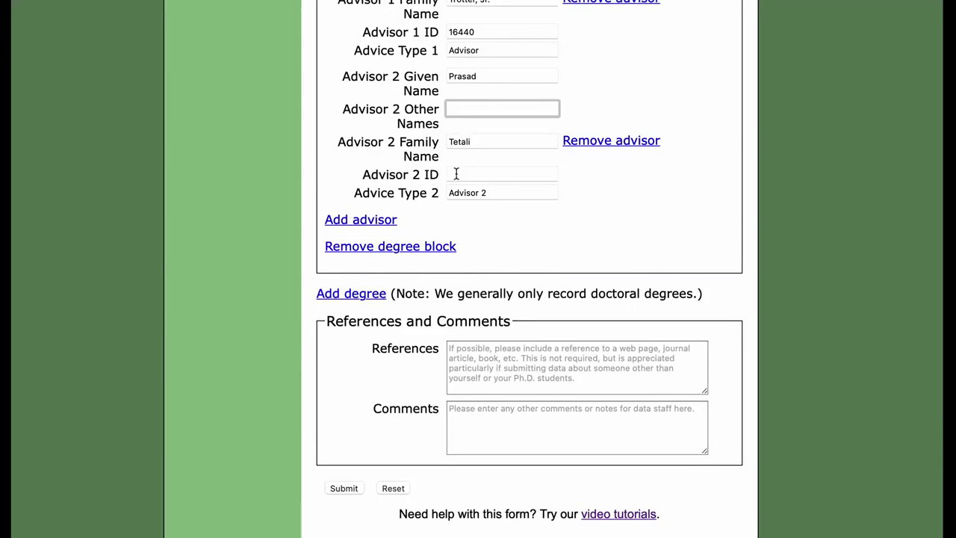
{"action": "scroll", "coordinate": [457, 173], "scroll_direction": "up", "scroll_amount": 12}
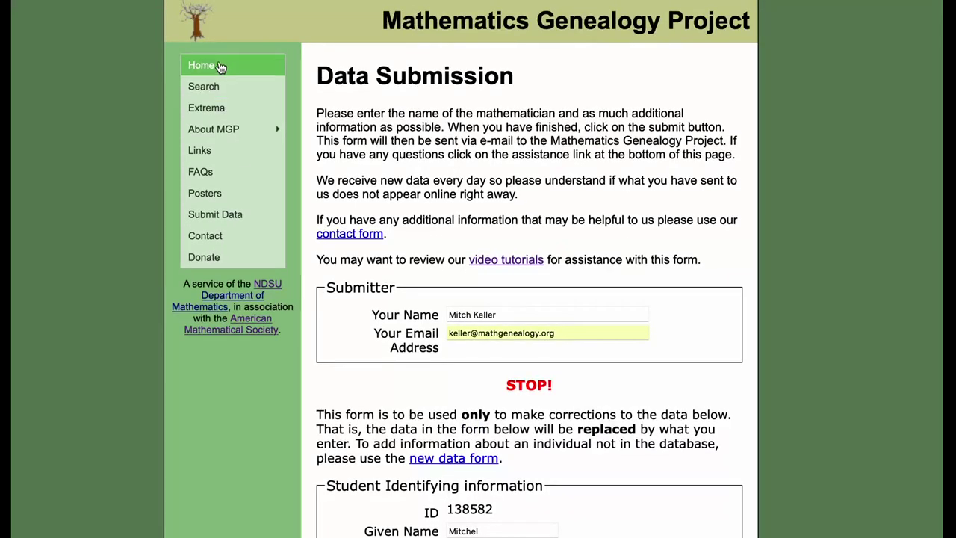
- Look up the second advisor's record in a private tab and select his MGP ID 58678
{"action": "right_click", "coordinate": [220, 66]}
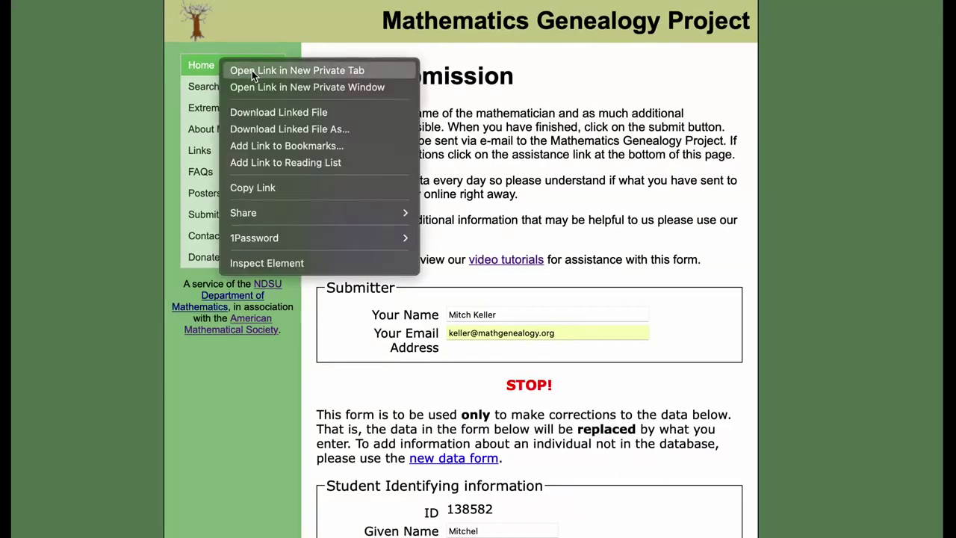
{"action": "left_click", "coordinate": [252, 70]}
{"action": "left_click", "coordinate": [373, 3]}
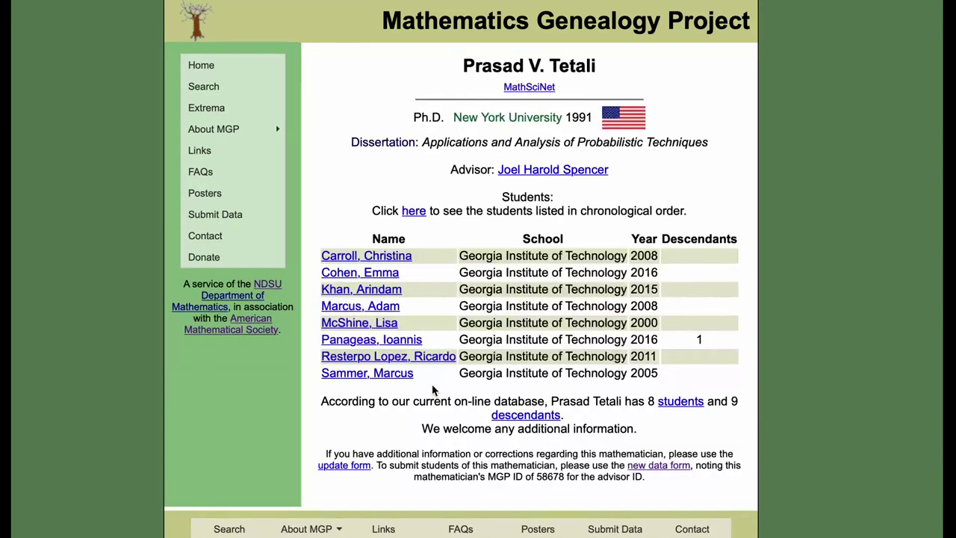
{"action": "double_click", "coordinate": [551, 478]}
{"action": "key", "text": "super+c"}
- Paste 58678 into the Advisor 2 ID field on the update form
{"action": "left_click", "coordinate": [135, 2]}
{"action": "scroll", "coordinate": [484, 435], "scroll_direction": "down", "scroll_amount": 10}
{"action": "scroll", "coordinate": [483, 435], "scroll_direction": "down", "scroll_amount": 1}
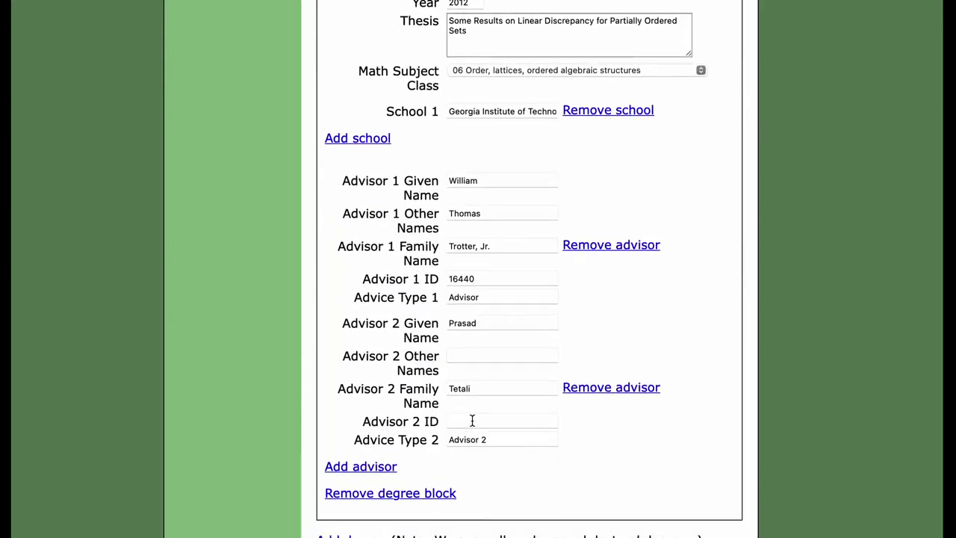
{"action": "left_click", "coordinate": [471, 421]}
{"action": "key", "text": "super+v"}
{"action": "left_click", "coordinate": [582, 450]}
- Remove the first advisor and change the remaining advisor's advice type to Advisor 1
{"action": "scroll", "coordinate": [582, 449], "scroll_direction": "down", "scroll_amount": 1}
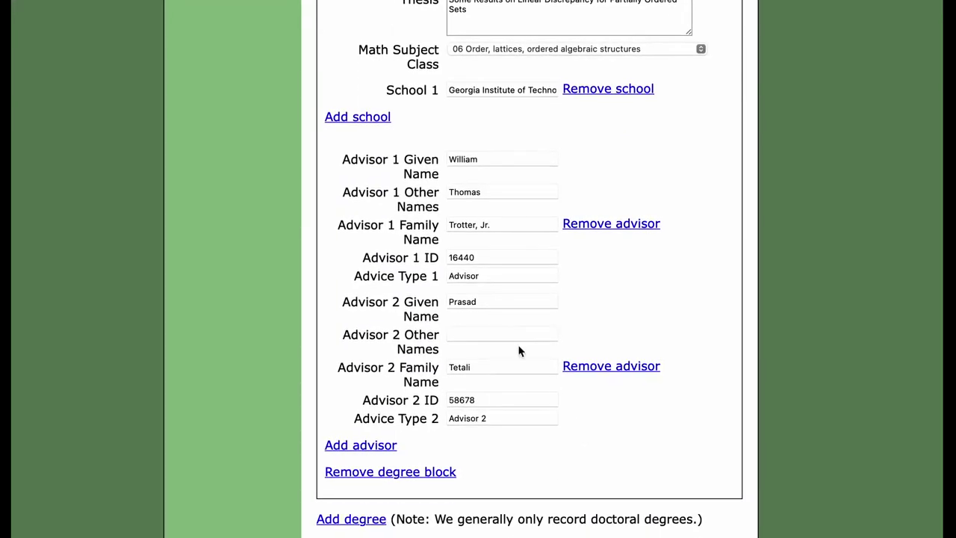
{"action": "left_click", "coordinate": [609, 226]}
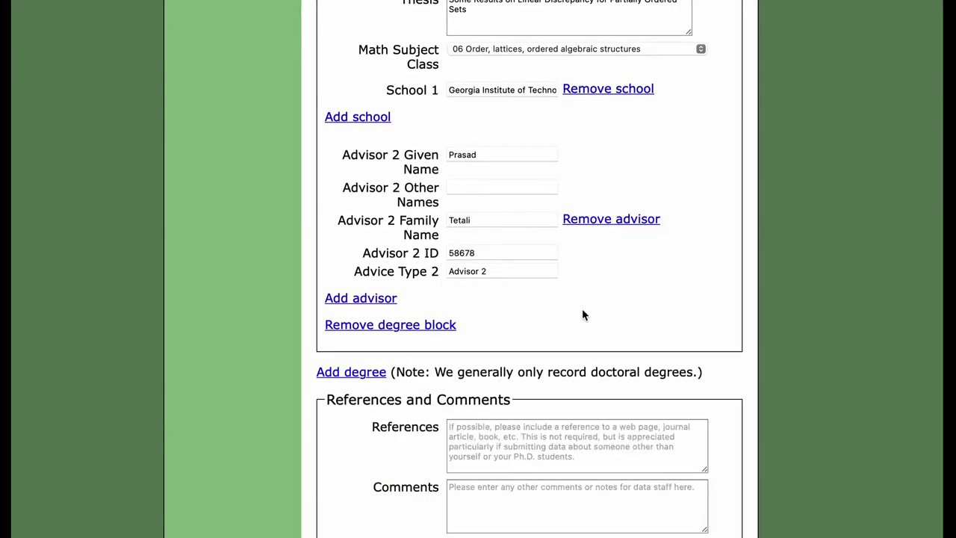
{"action": "left_click", "coordinate": [519, 270]}
{"action": "key", "text": "BackSpace"}
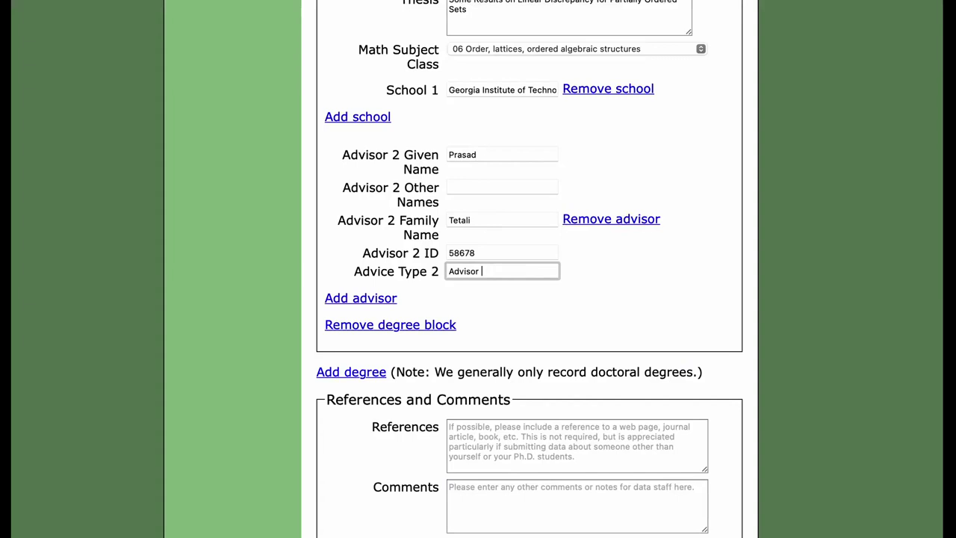
{"action": "type", "text": "1"}
{"action": "left_click", "coordinate": [584, 321]}
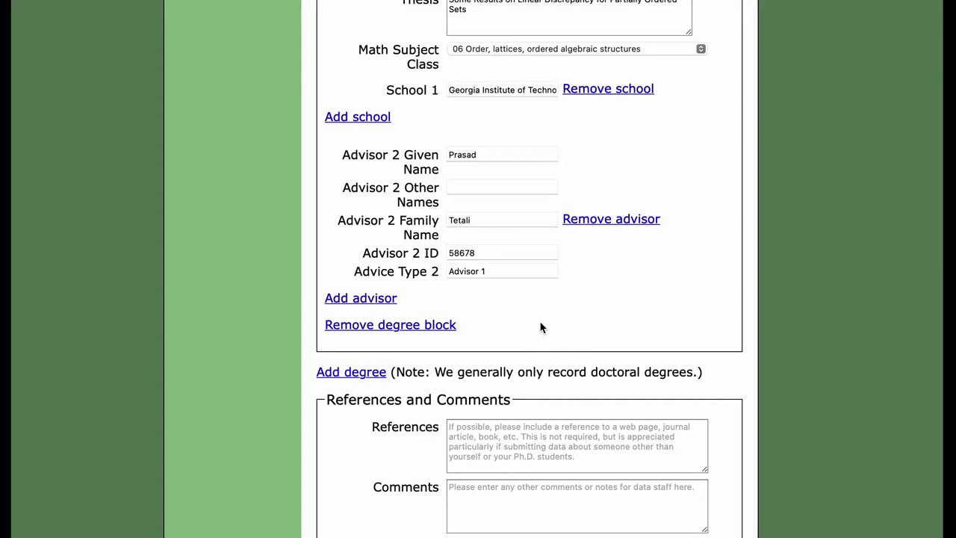
{"action": "left_click", "coordinate": [368, 376]}
- Remove the empty Degree #2 block
{"action": "scroll", "coordinate": [438, 387], "scroll_direction": "down", "scroll_amount": 5}
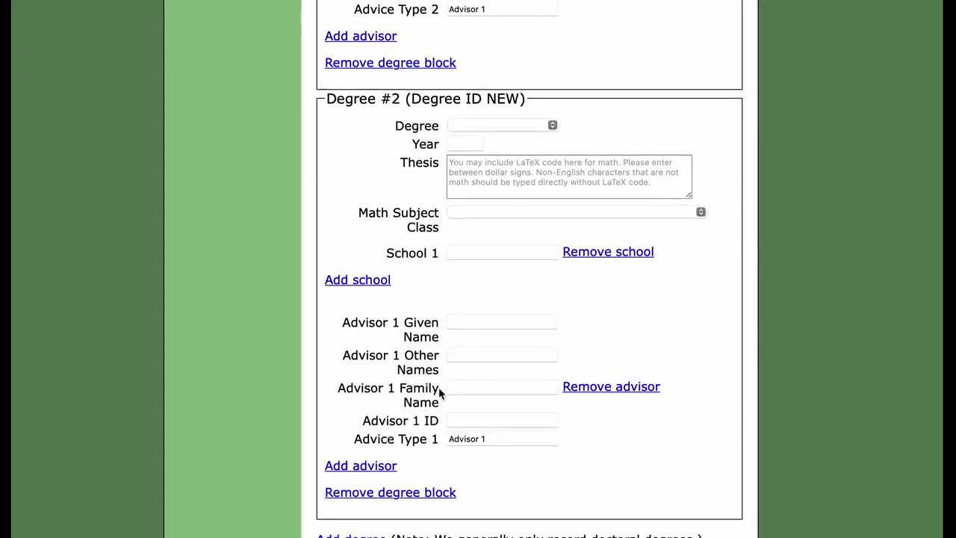
{"action": "left_click", "coordinate": [431, 492]}
{"action": "scroll", "coordinate": [437, 314], "scroll_direction": "up", "scroll_amount": 4}
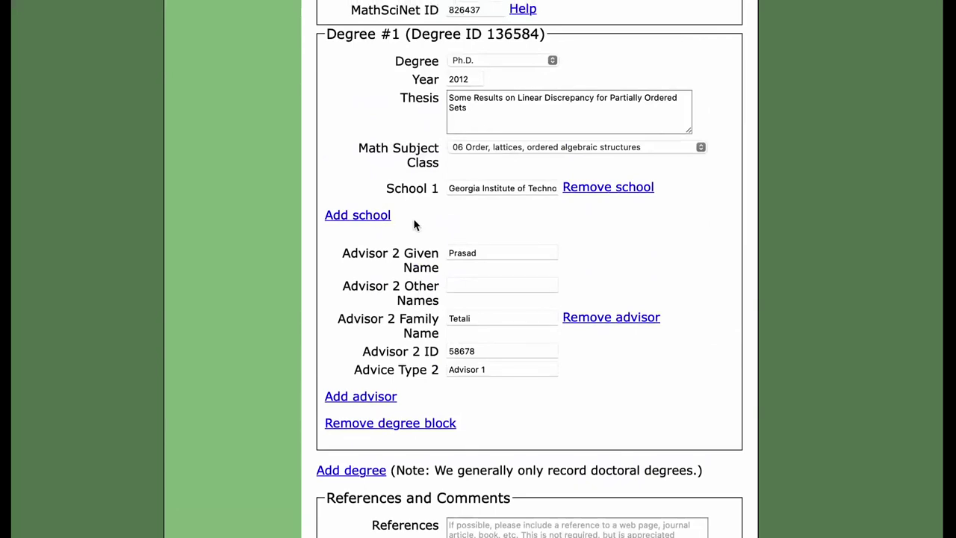
- Add 'Emory University' as School 2 and move into the References and Comments boxes
{"action": "left_click", "coordinate": [374, 216]}
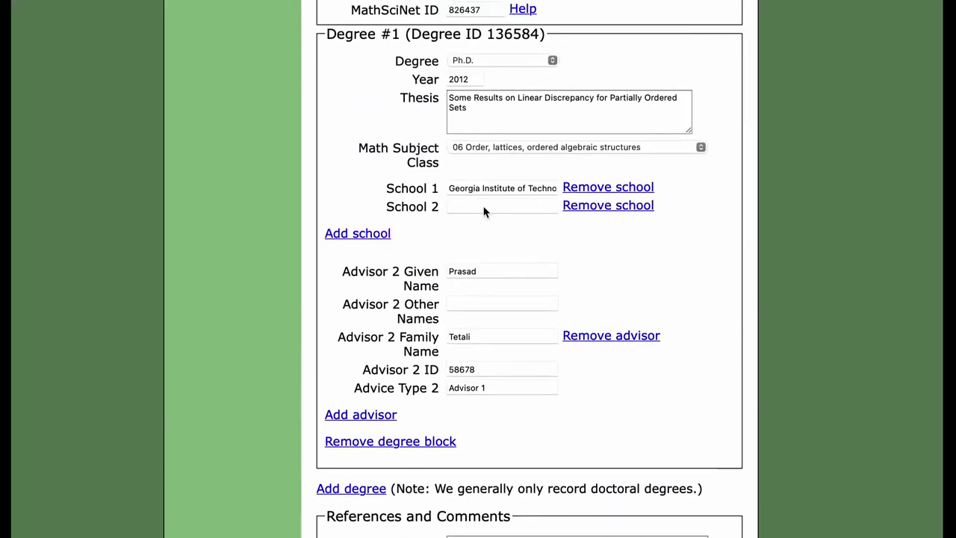
{"action": "left_click", "coordinate": [501, 207]}
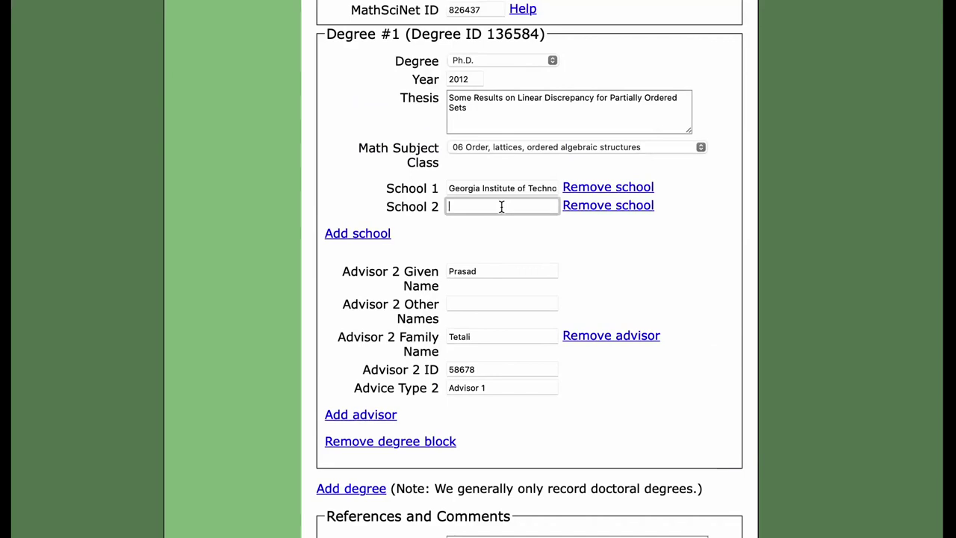
{"action": "type", "text": "Emory University"}
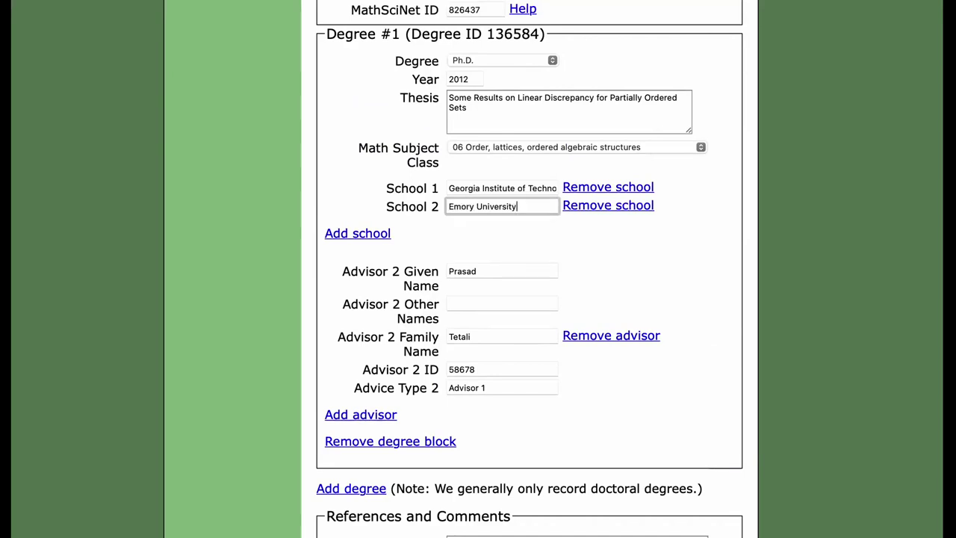
{"action": "left_click", "coordinate": [668, 248]}
{"action": "scroll", "coordinate": [524, 423], "scroll_direction": "down", "scroll_amount": 5}
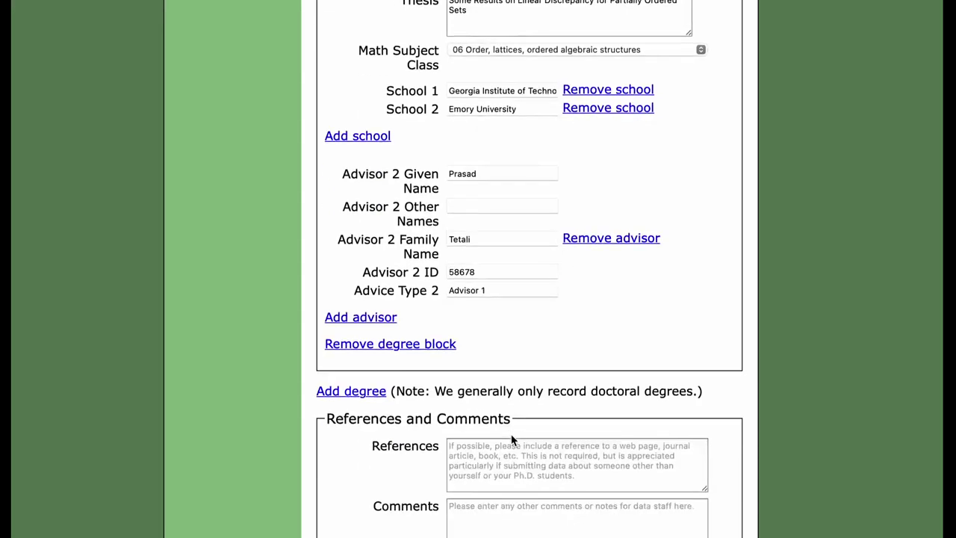
{"action": "left_click", "coordinate": [521, 393]}
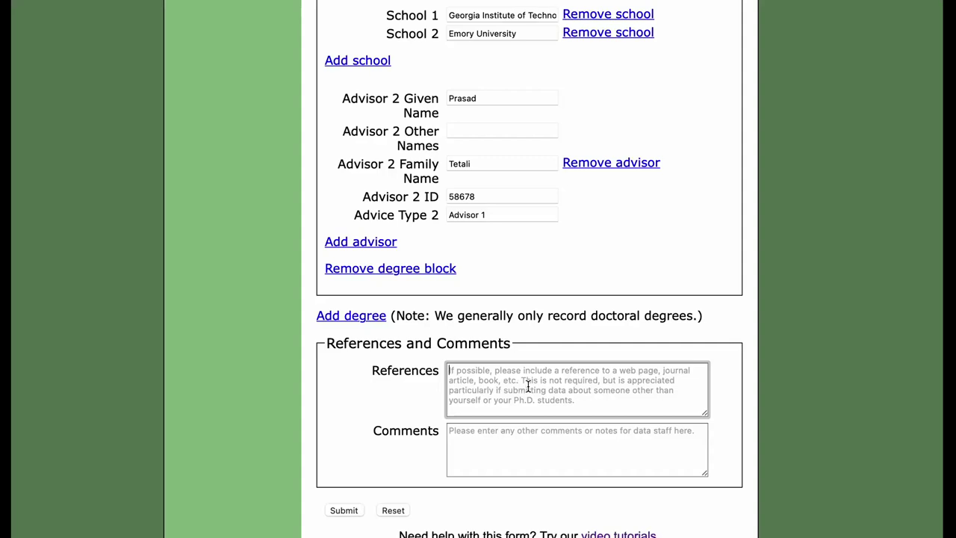
{"action": "left_click", "coordinate": [485, 451]}
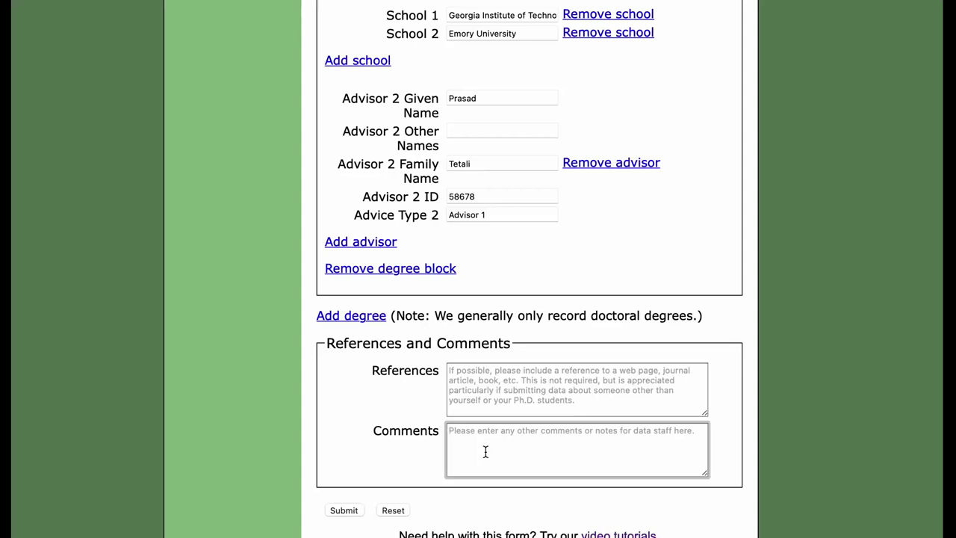
- Submit the form and check the review page showing 2012, class 06 and Emory as School 2
{"action": "left_click", "coordinate": [344, 511]}
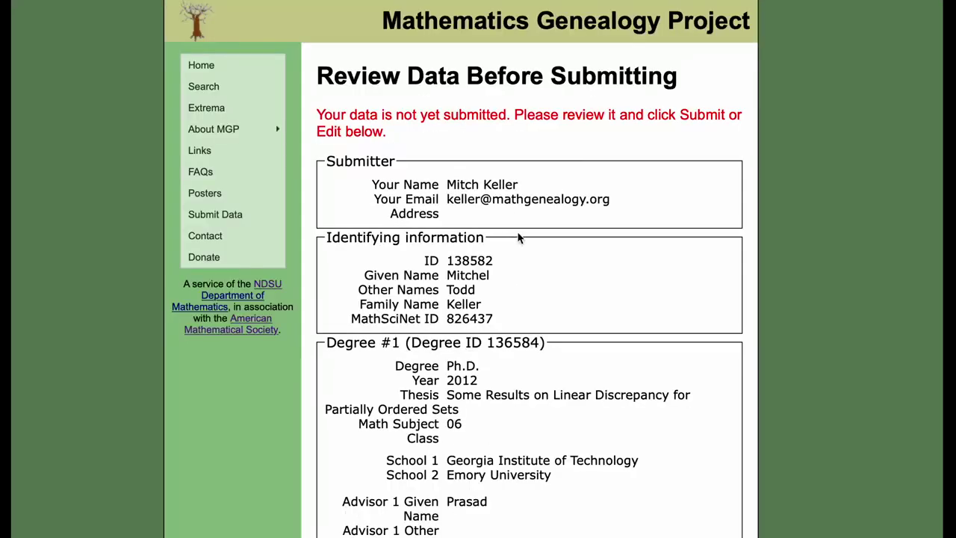
{"action": "scroll", "coordinate": [538, 294], "scroll_direction": "down", "scroll_amount": 3}
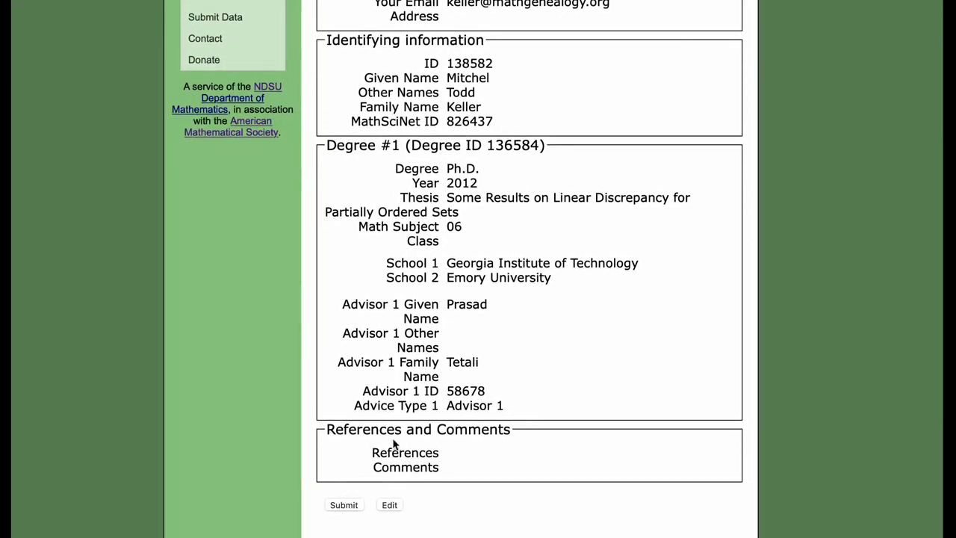
{"action": "scroll", "coordinate": [397, 434], "scroll_direction": "up", "scroll_amount": 1}
{"action": "scroll", "coordinate": [397, 437], "scroll_direction": "down", "scroll_amount": 1}
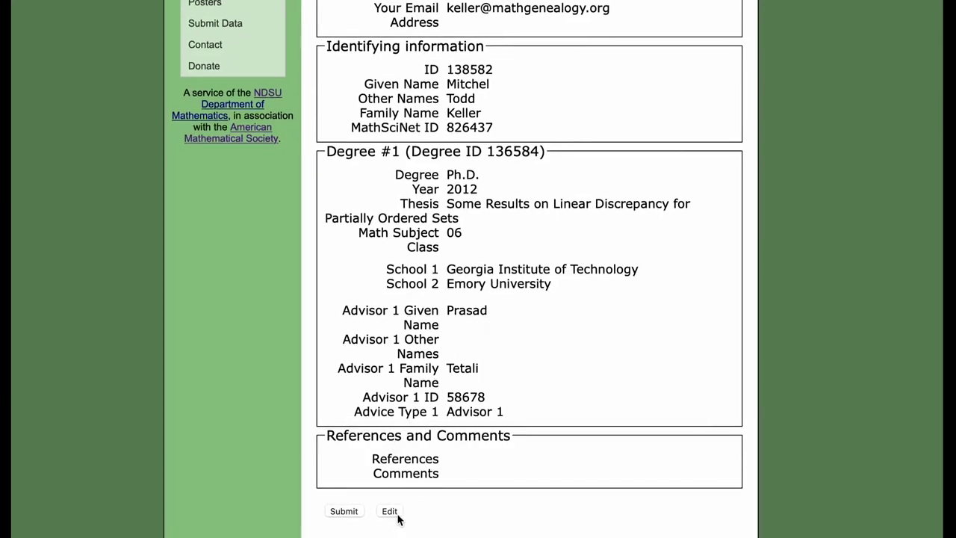
{"action": "scroll", "coordinate": [456, 396], "scroll_direction": "up", "scroll_amount": 4}
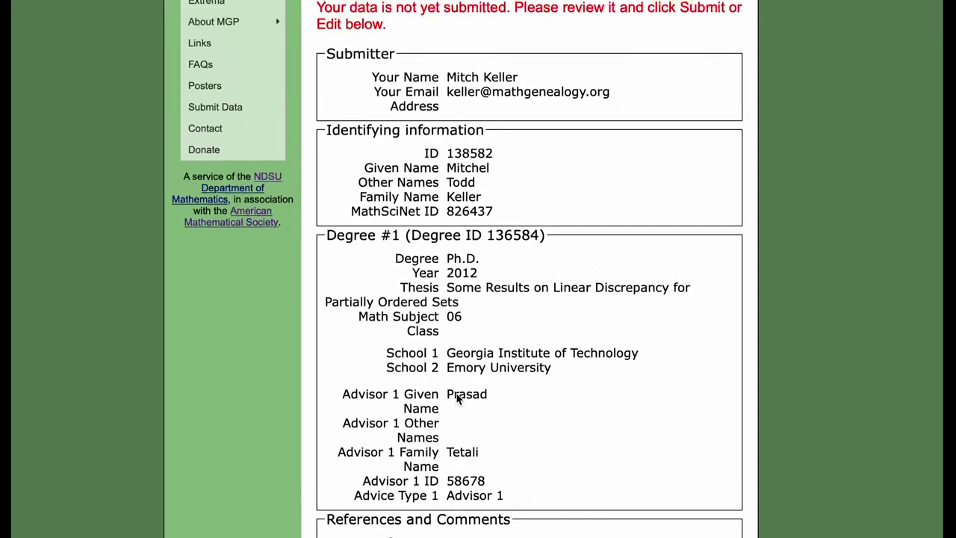
{"action": "scroll", "coordinate": [464, 230], "scroll_direction": "down", "scroll_amount": 4}
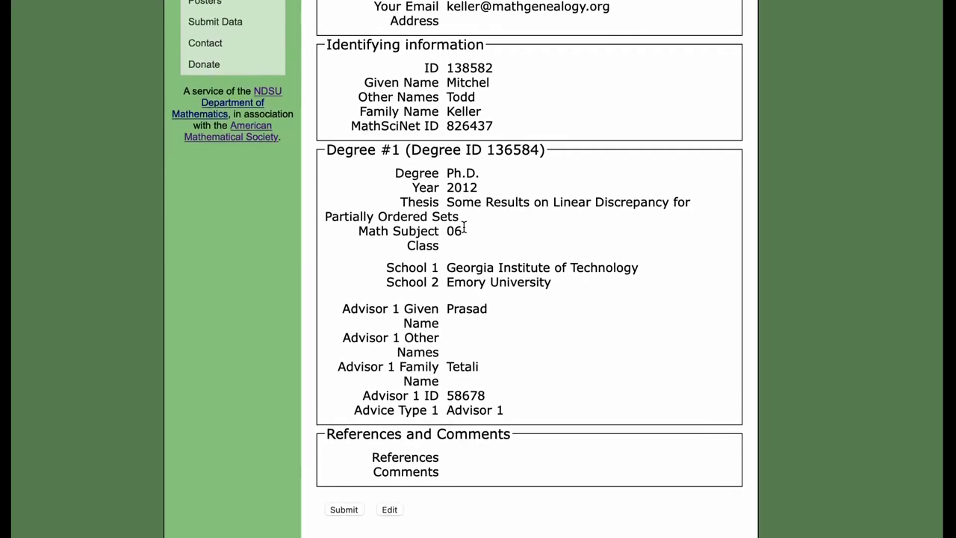